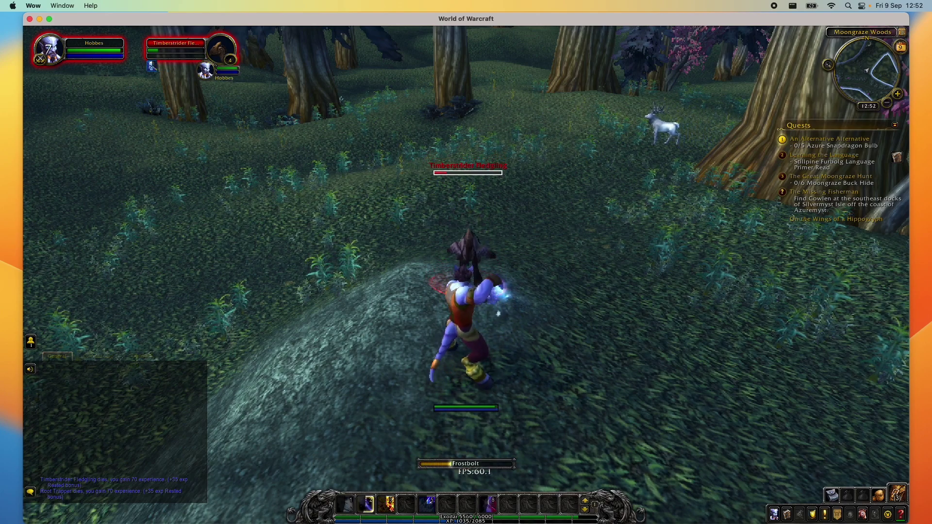
Finish the Timberstrider Fledgling with Frostbolt and run forward past its corpse into Moongraze Woods.
{"action": "key", "text": "2"}
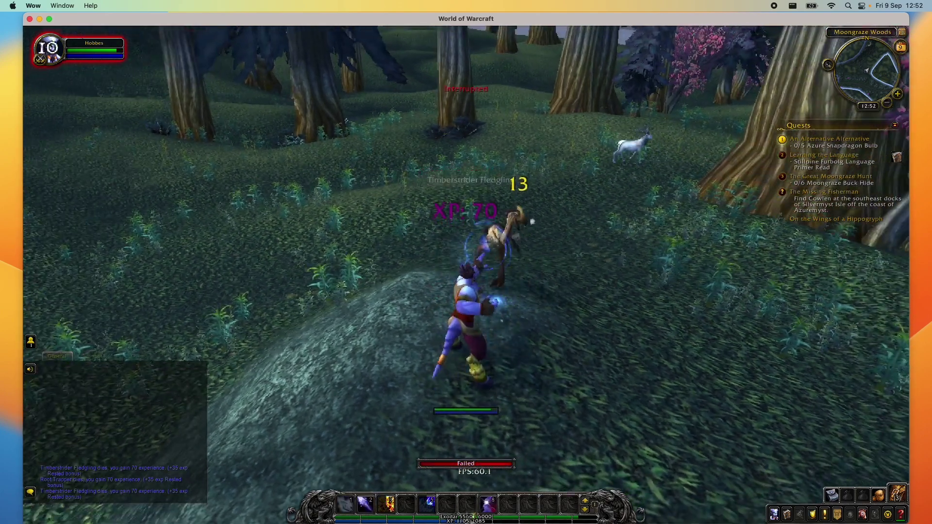
{"action": "key", "text": "a"}
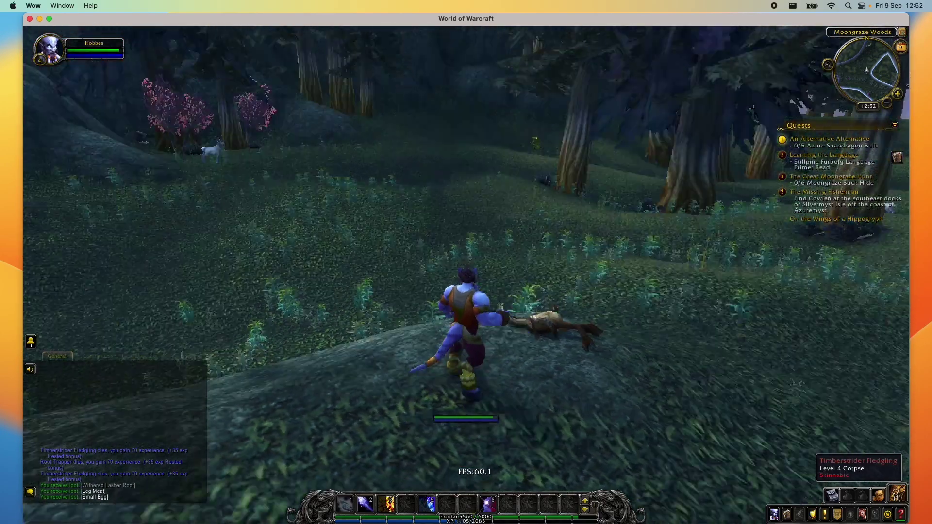
{"action": "key", "text": "d"}
{"action": "key", "text": "w"}
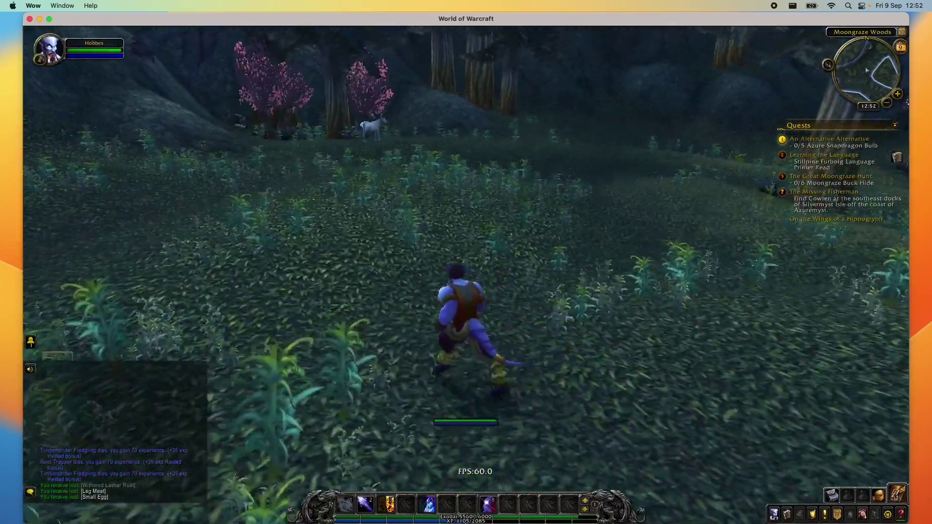
{"action": "key", "text": "w"}
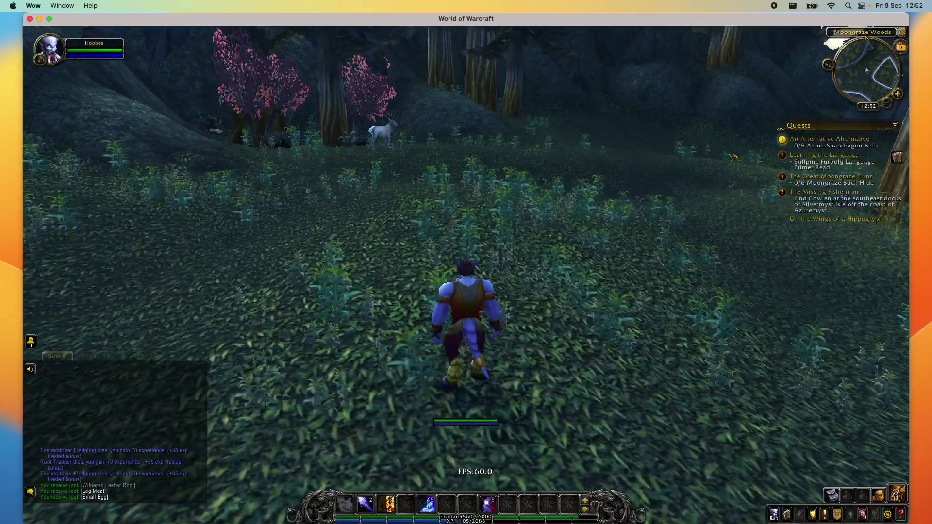
{"action": "key", "text": "w"}
{"action": "key", "text": "a"}
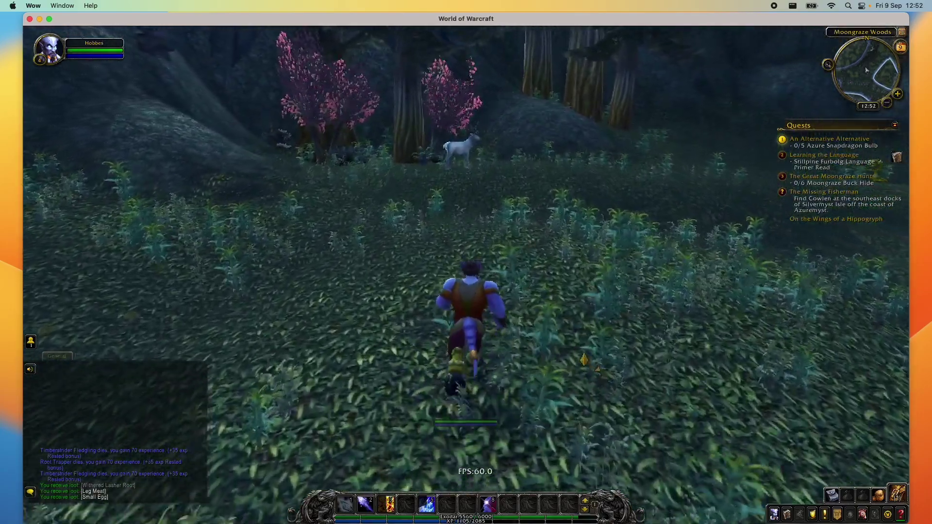
{"action": "key", "text": "d"}
Keep running across the meadow toward the large pink trees.
{"action": "key", "text": "a"}
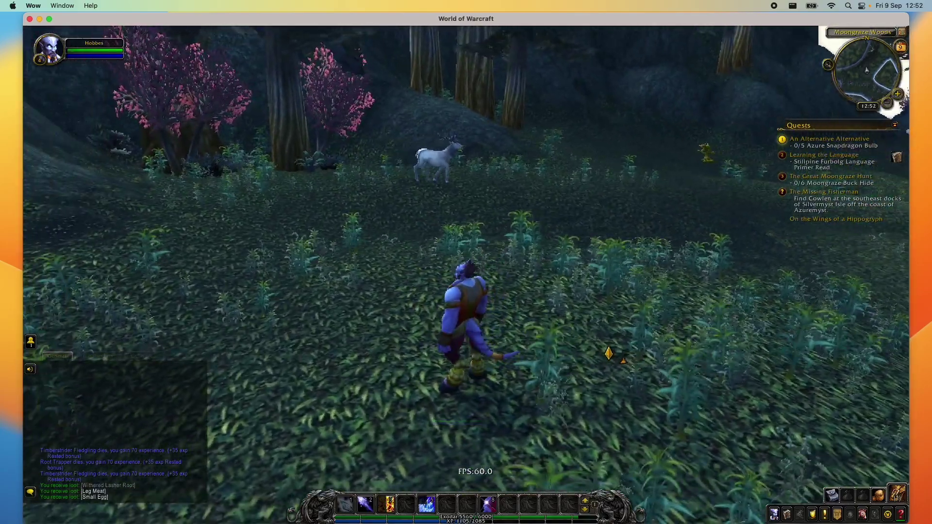
{"action": "key", "text": "d"}
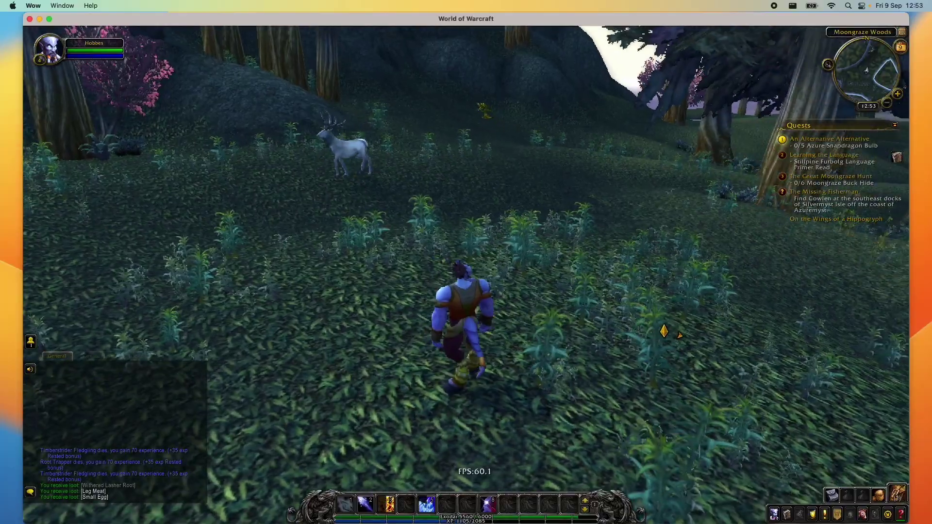
{"action": "key", "text": "w"}
{"action": "key", "text": "a"}
{"action": "key", "text": "a"}
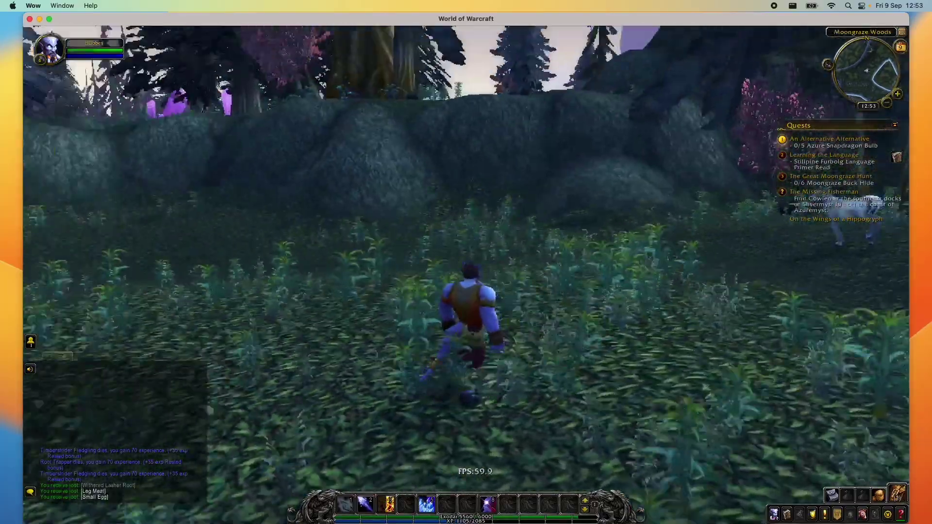
{"action": "key", "text": "d"}
{"action": "key", "text": "a"}
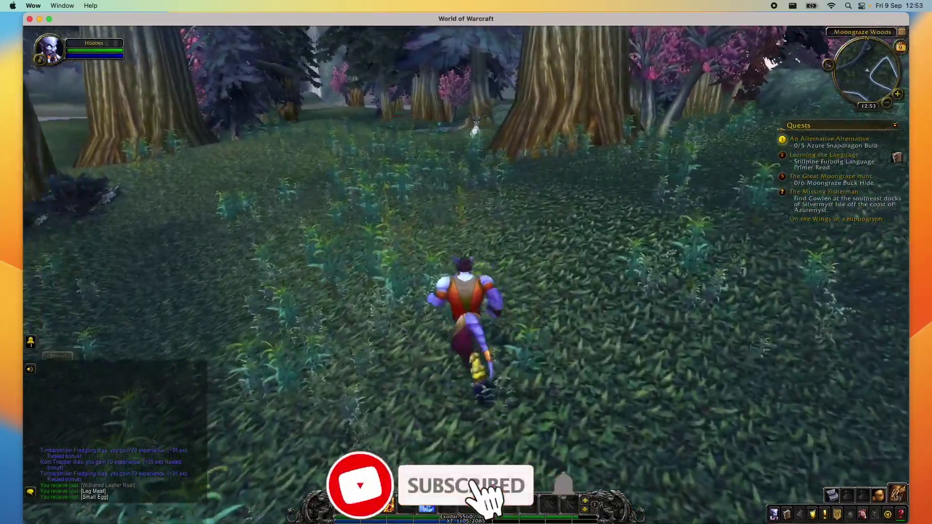
Tab-target the Moongraze Stag and cast Frostbolt at it.
{"action": "key", "text": "Tab"}
{"action": "key", "text": "2"}
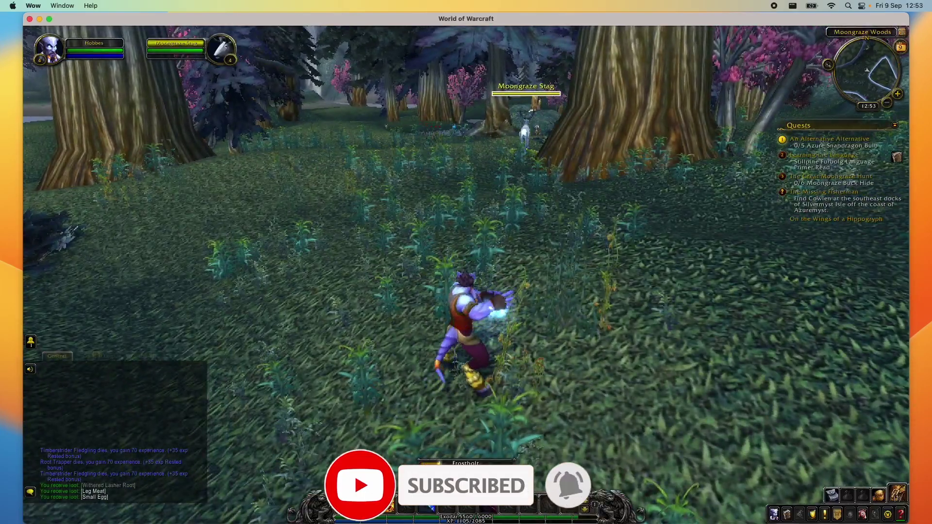
{"action": "left_click_drag", "start_coordinate": [585, 273], "coordinate": [613, 268]}
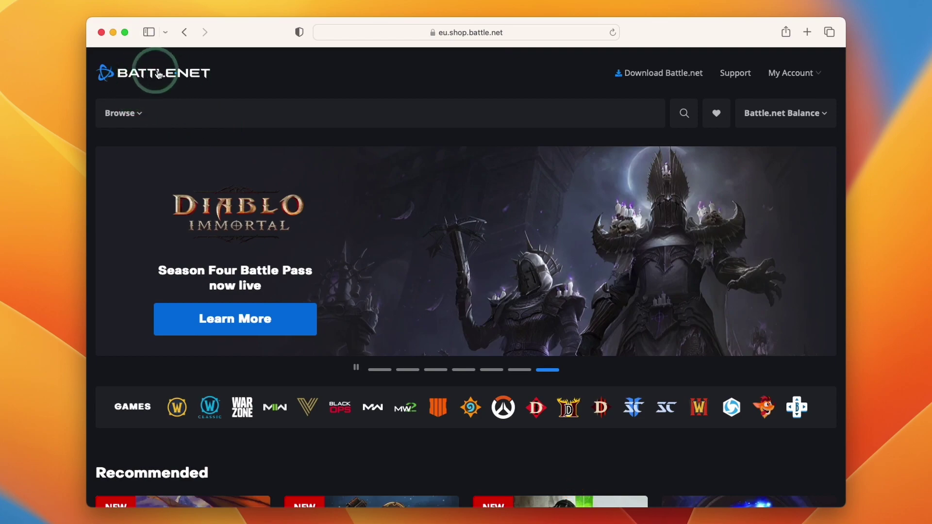
Download the Battle.net desktop app from the shop page, allowing downloads from blizzard.com.
{"action": "left_click", "coordinate": [644, 73]}
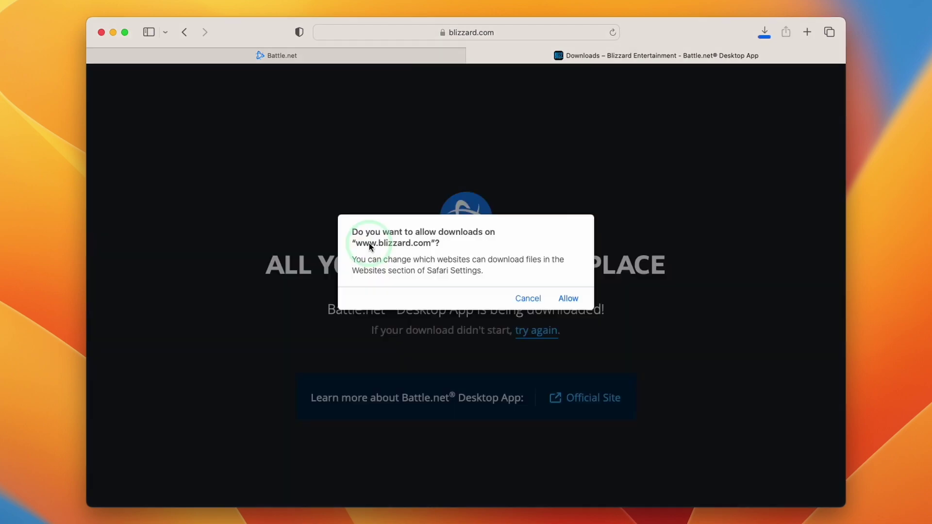
{"action": "left_click", "coordinate": [568, 297]}
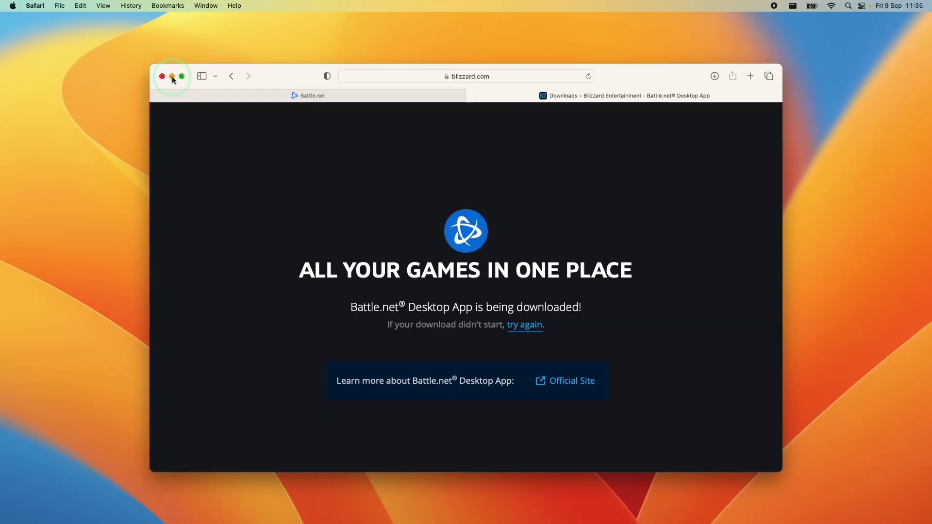
Minimize Safari, then launch Battle.net-Setup from the Downloads folder in Finder.
{"action": "left_click", "coordinate": [112, 33]}
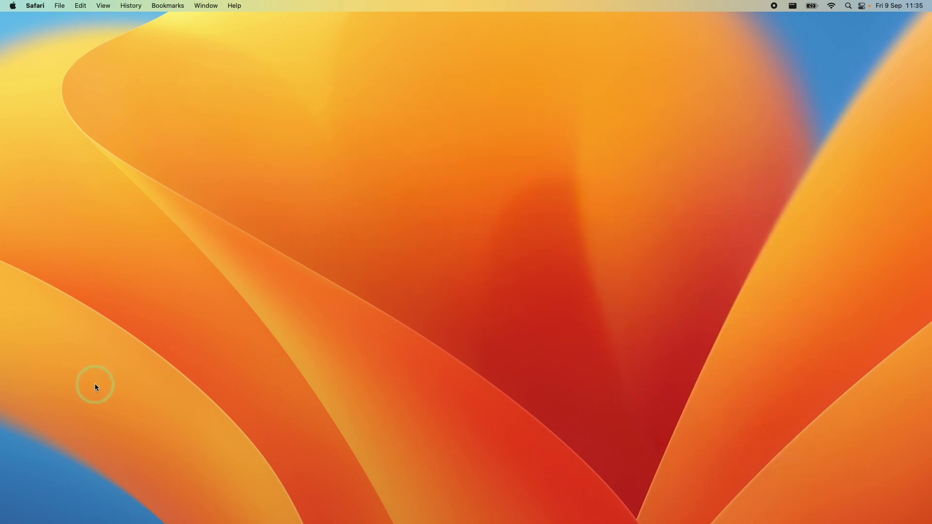
{"action": "left_click", "coordinate": [99, 514]}
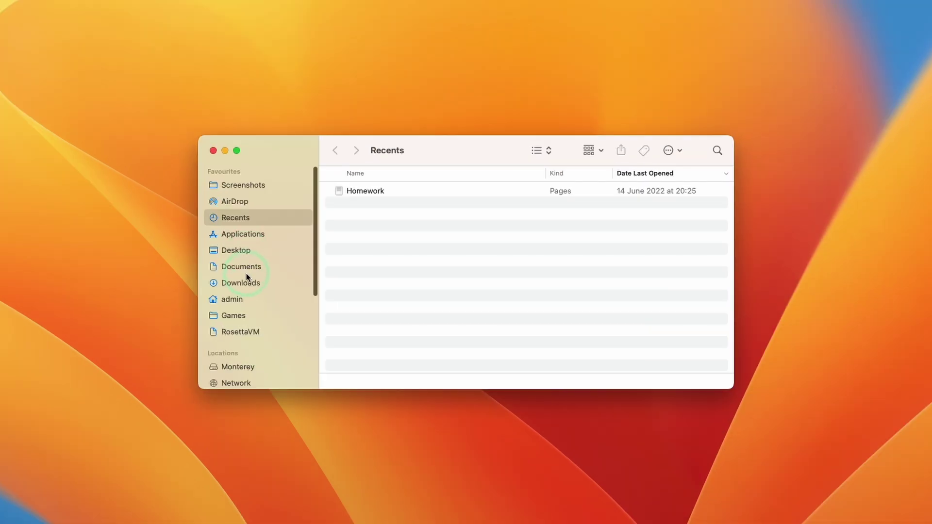
{"action": "left_click", "coordinate": [245, 282]}
{"action": "left_click", "coordinate": [404, 193]}
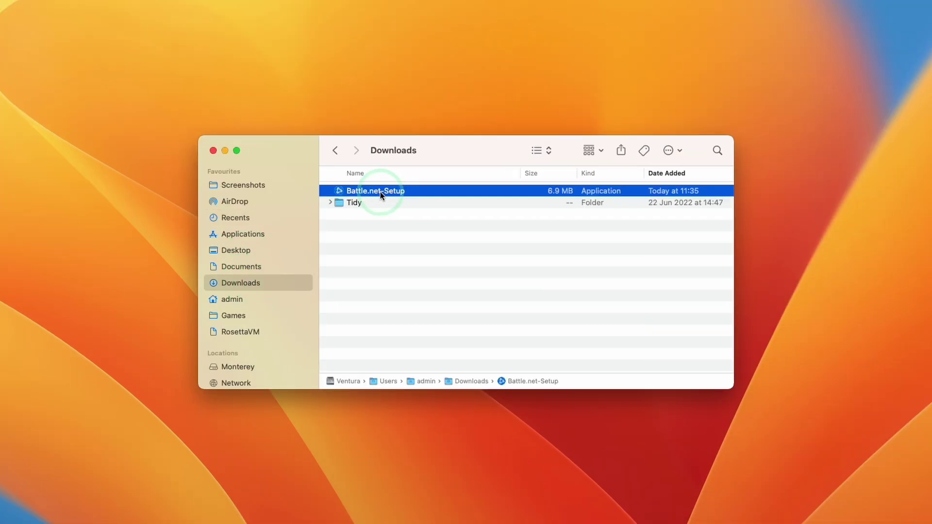
{"action": "double_click", "coordinate": [385, 194]}
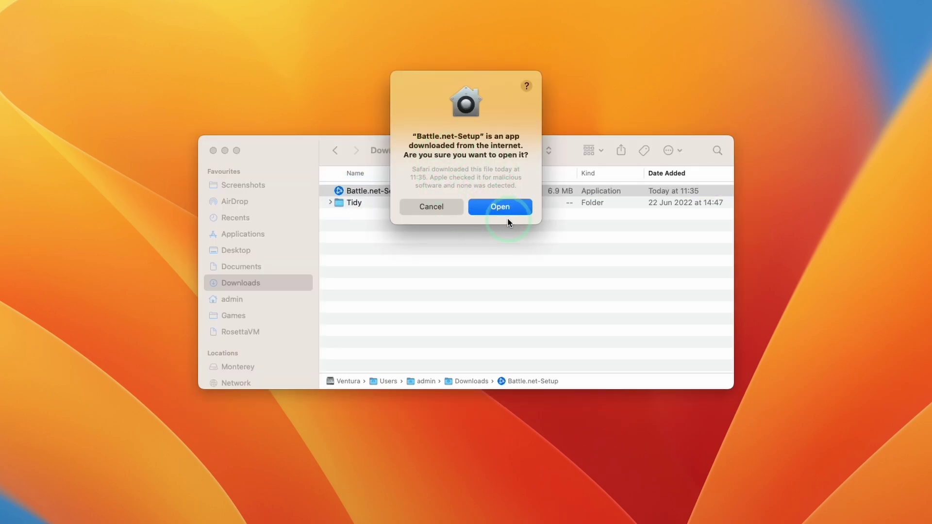
Confirm opening the setup, pick English (UK), approve both admin password prompts, and install to /Applications.
{"action": "left_click", "coordinate": [499, 208]}
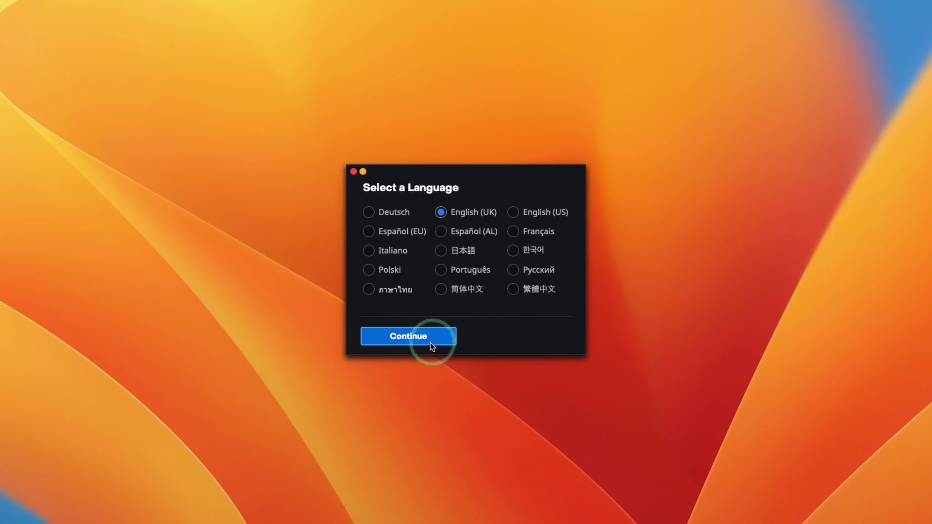
{"action": "left_click", "coordinate": [418, 337]}
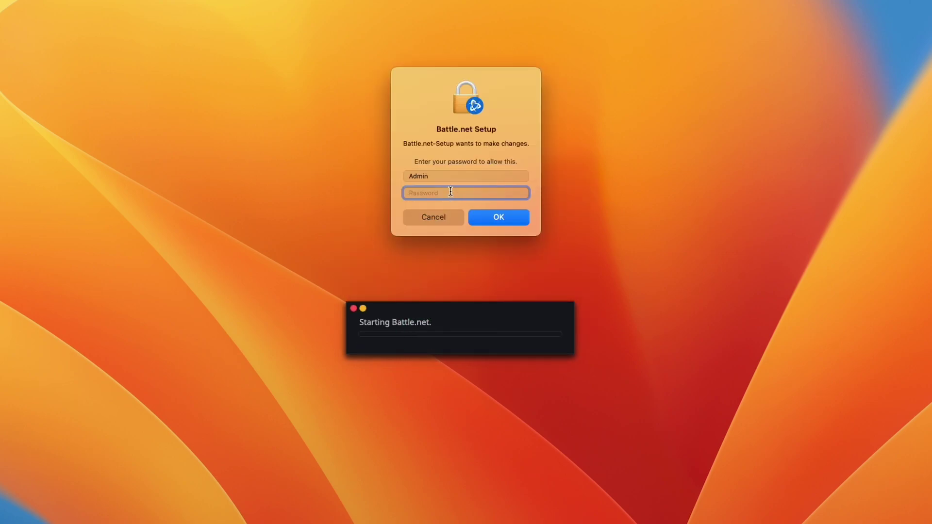
{"action": "left_click", "coordinate": [494, 213]}
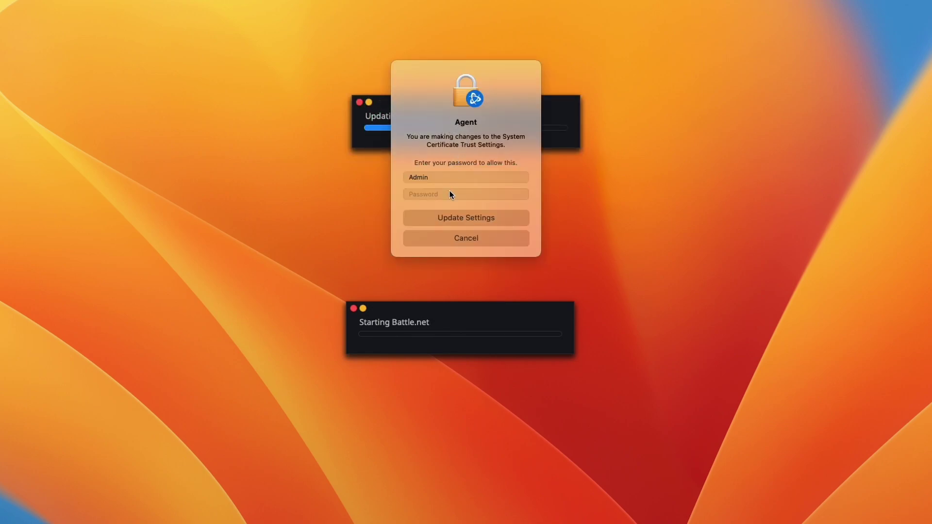
{"action": "left_click", "coordinate": [449, 192]}
{"action": "type", "text": "•••••"}
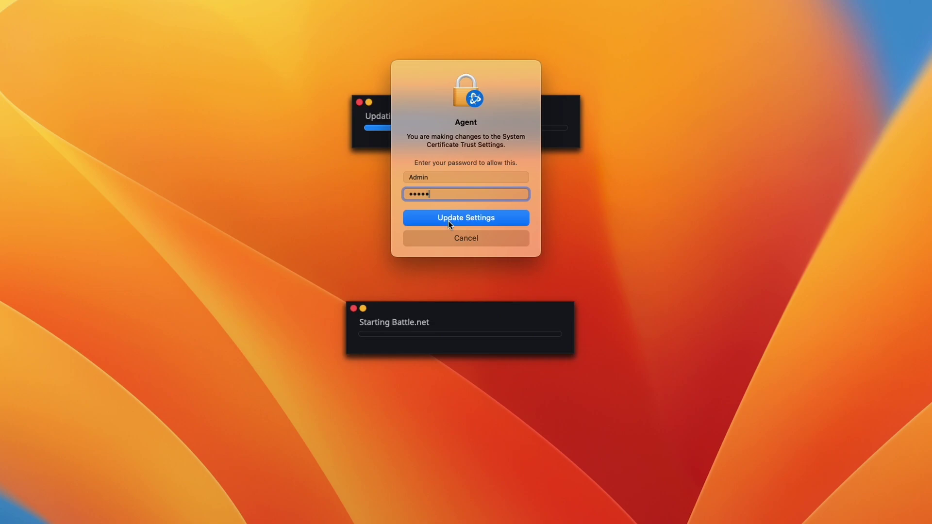
{"action": "left_click", "coordinate": [447, 220]}
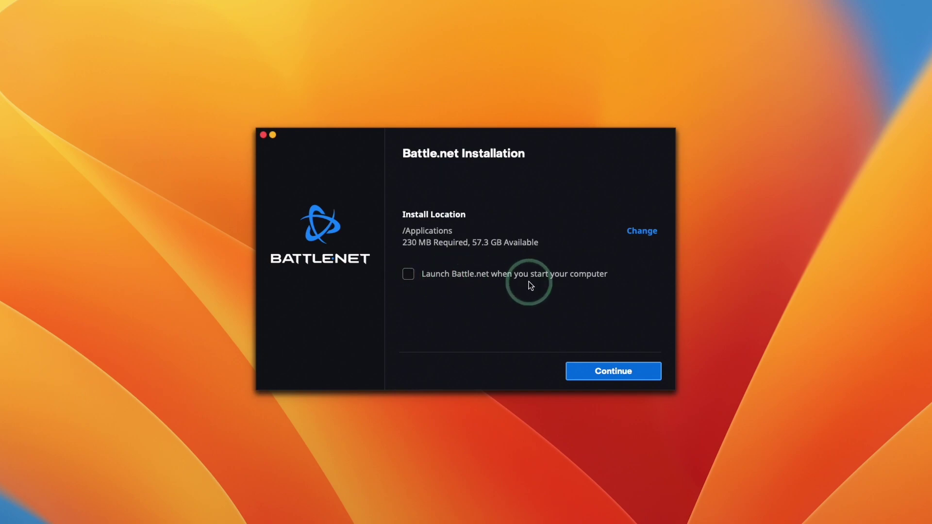
{"action": "left_click", "coordinate": [602, 381]}
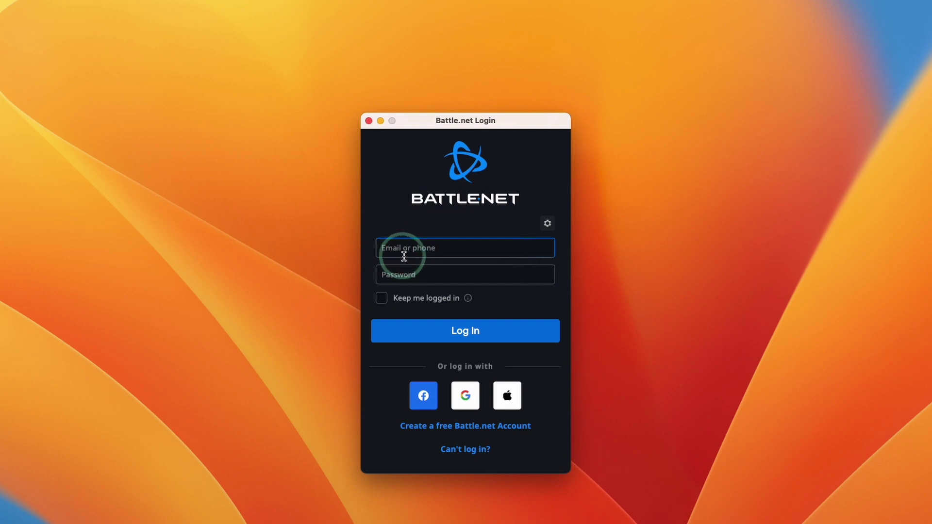
{"action": "right_click", "coordinate": [411, 279]}
{"action": "left_click", "coordinate": [411, 280]}
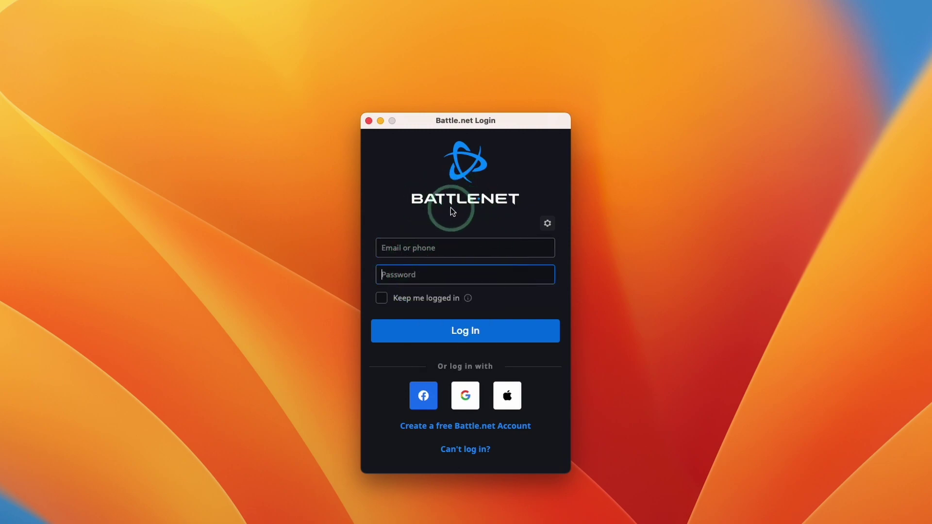
{"action": "left_click", "coordinate": [421, 427]}
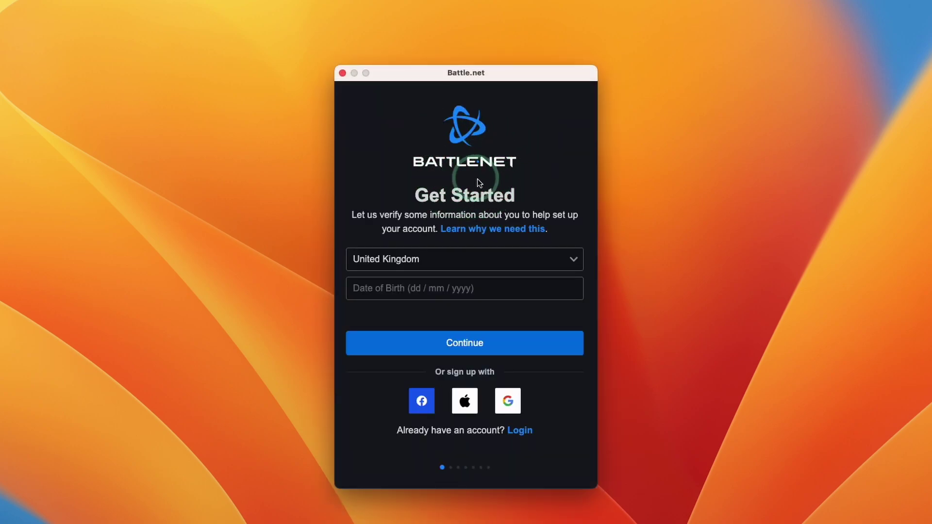
{"action": "left_click", "coordinate": [520, 431]}
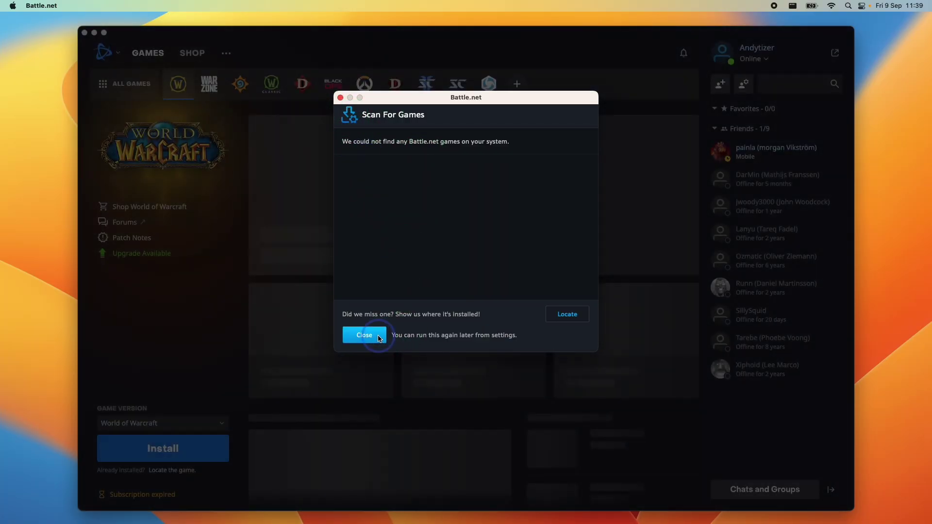
Dismiss the Scan For Games result and step through the launcher tour to tip 5 of 5.
{"action": "left_click", "coordinate": [364, 335]}
{"action": "left_click", "coordinate": [601, 312]}
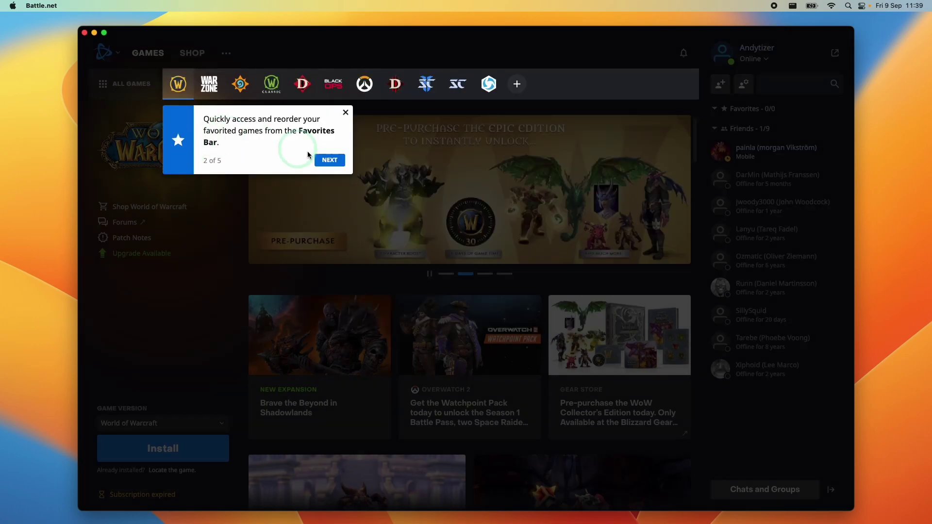
{"action": "left_click", "coordinate": [335, 161]}
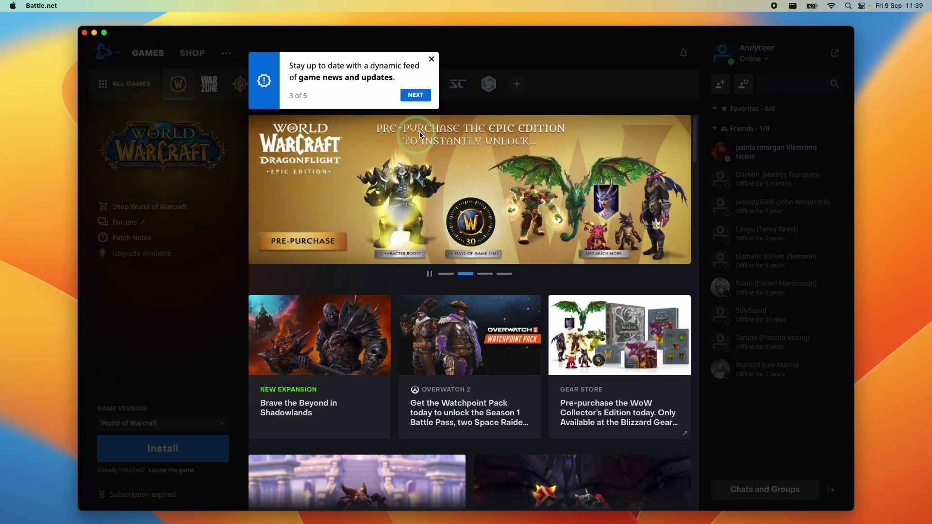
{"action": "left_click", "coordinate": [422, 100]}
{"action": "left_click", "coordinate": [672, 128]}
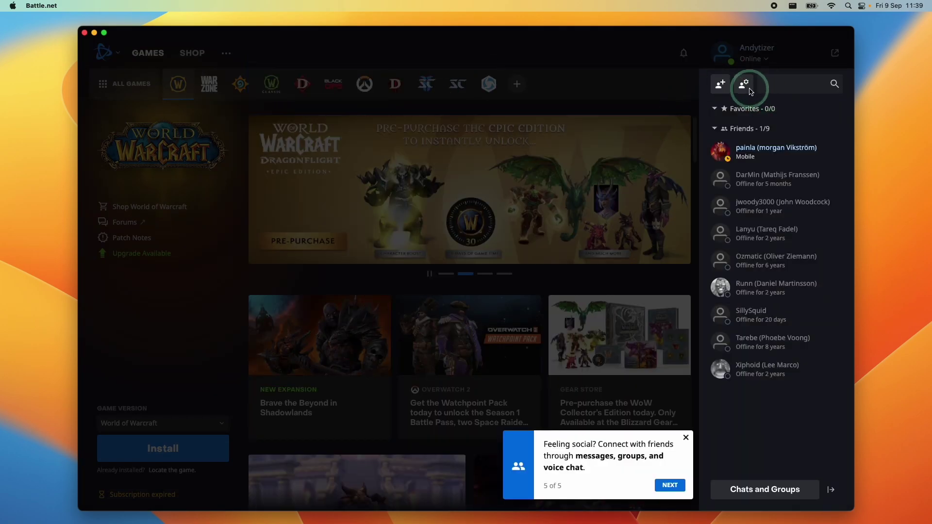
{"action": "left_click", "coordinate": [835, 54]}
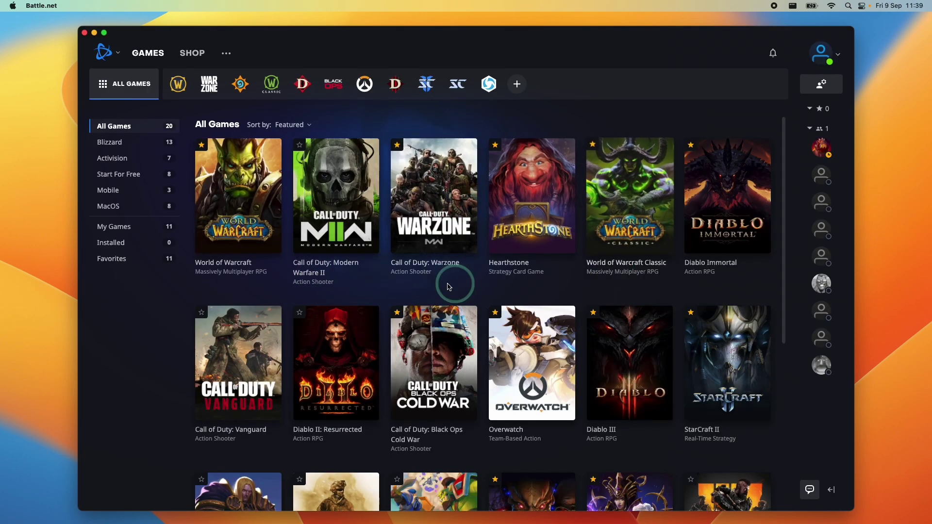
{"action": "left_click_drag", "start_coordinate": [786, 154], "coordinate": [786, 322]}
{"action": "scroll", "coordinate": [603, 410], "scroll_direction": "up", "scroll_amount": 10}
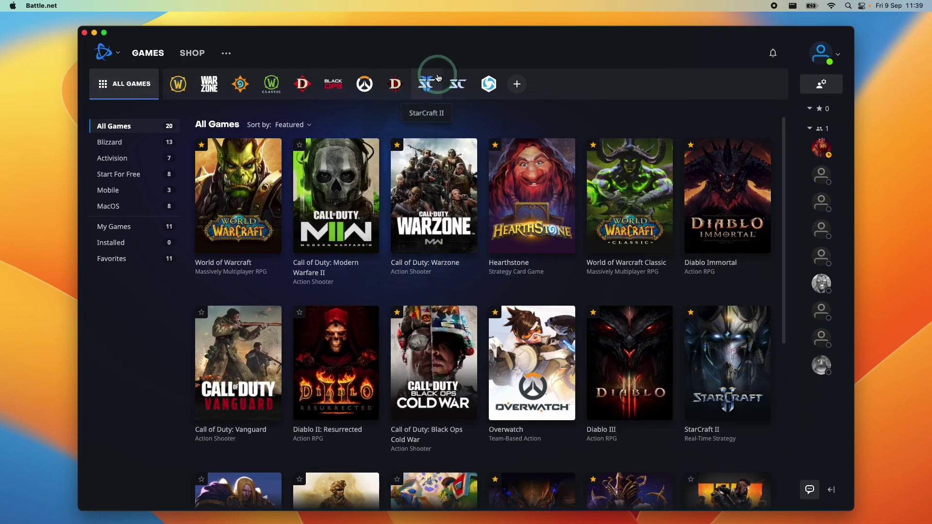
{"action": "left_click", "coordinate": [192, 52]}
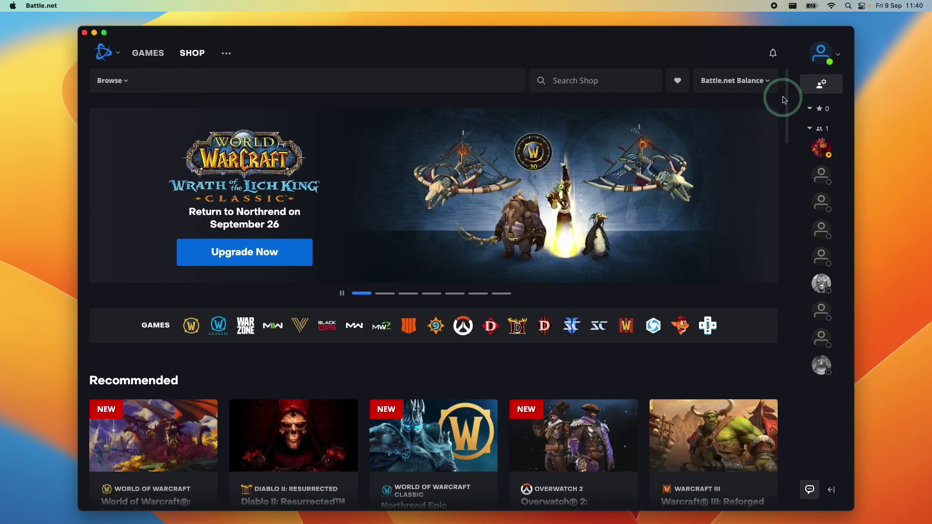
{"action": "left_click_drag", "start_coordinate": [786, 95], "coordinate": [349, 93]}
{"action": "left_click", "coordinate": [114, 80]}
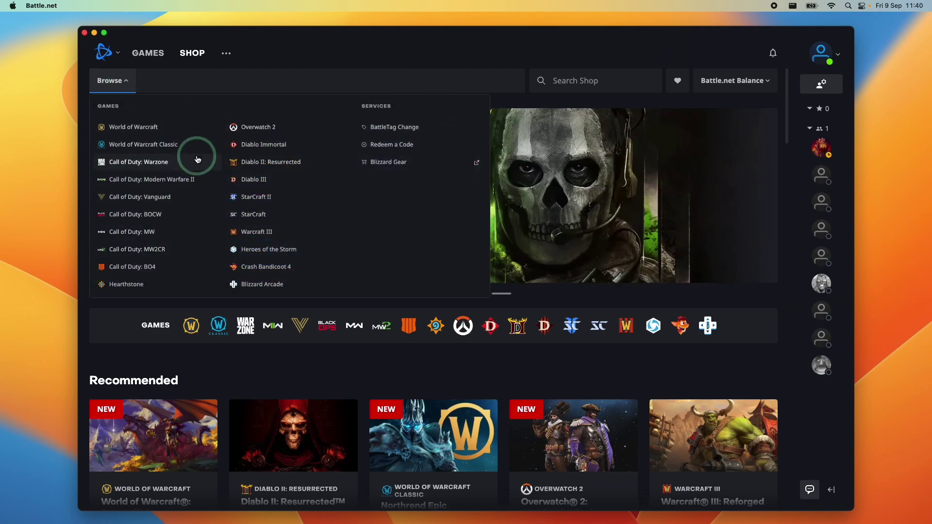
{"action": "left_click", "coordinate": [159, 167]}
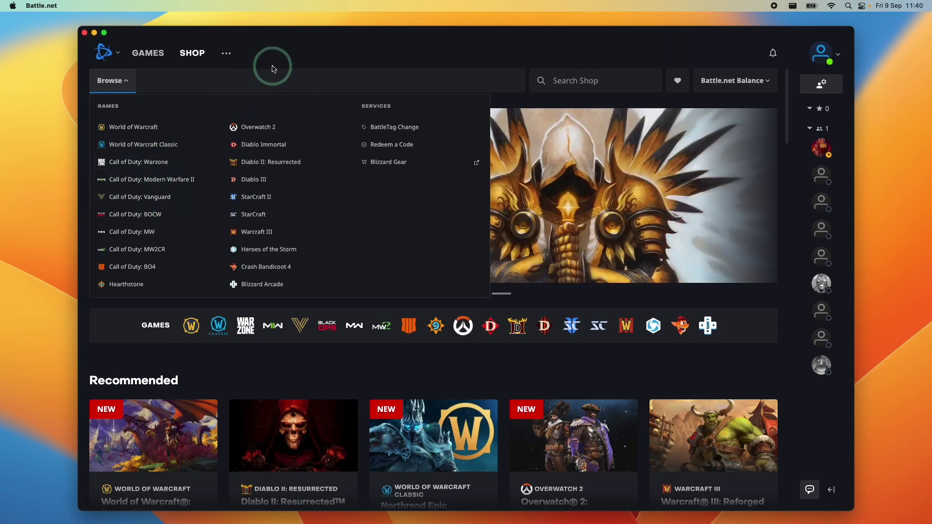
{"action": "left_click", "coordinate": [125, 81]}
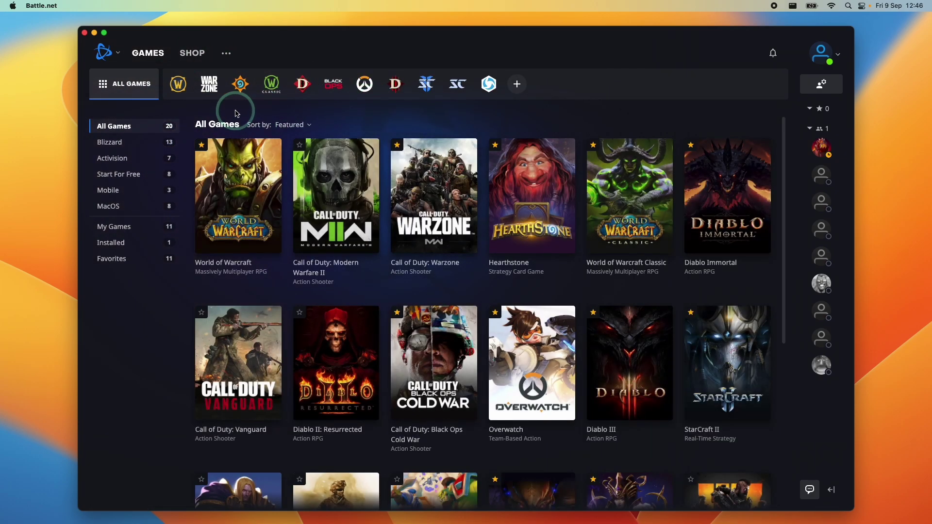
{"action": "left_click", "coordinate": [781, 141]}
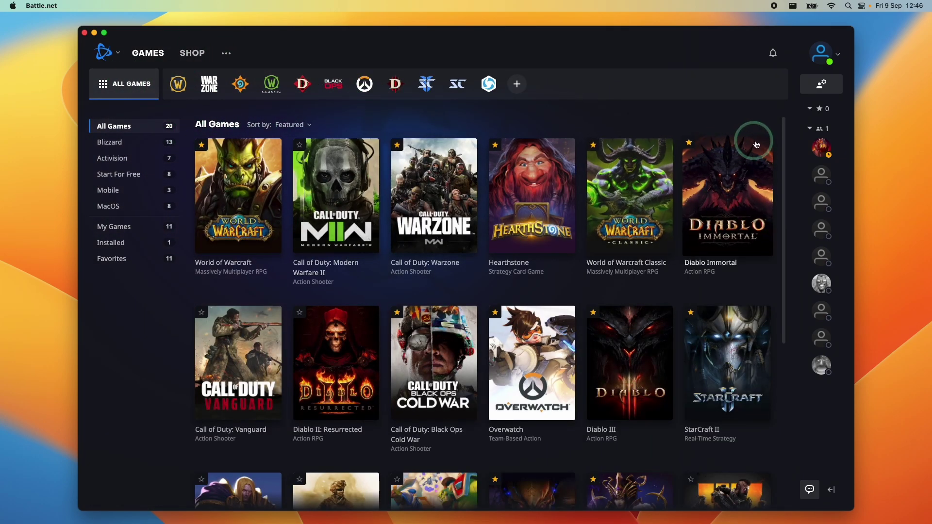
{"action": "left_click_drag", "start_coordinate": [781, 141], "coordinate": [786, 353]}
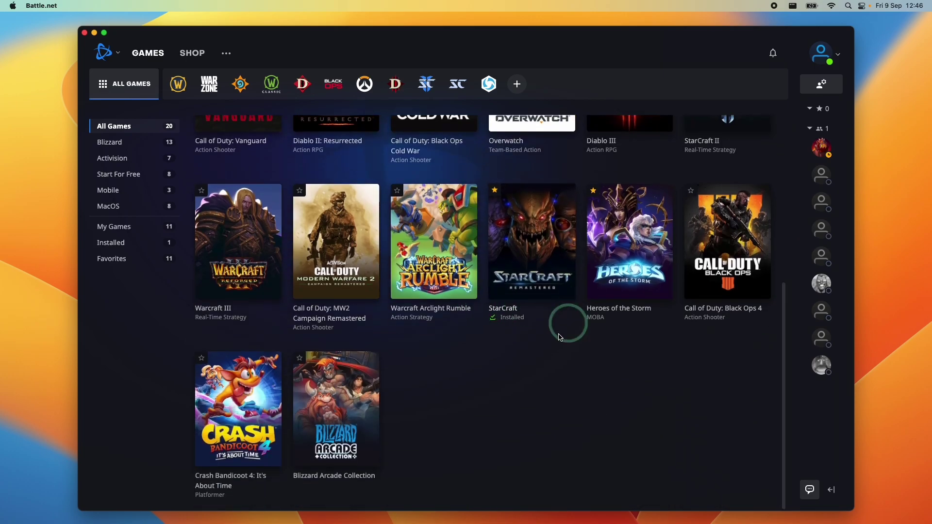
{"action": "scroll", "coordinate": [445, 340], "scroll_direction": "up", "scroll_amount": 10}
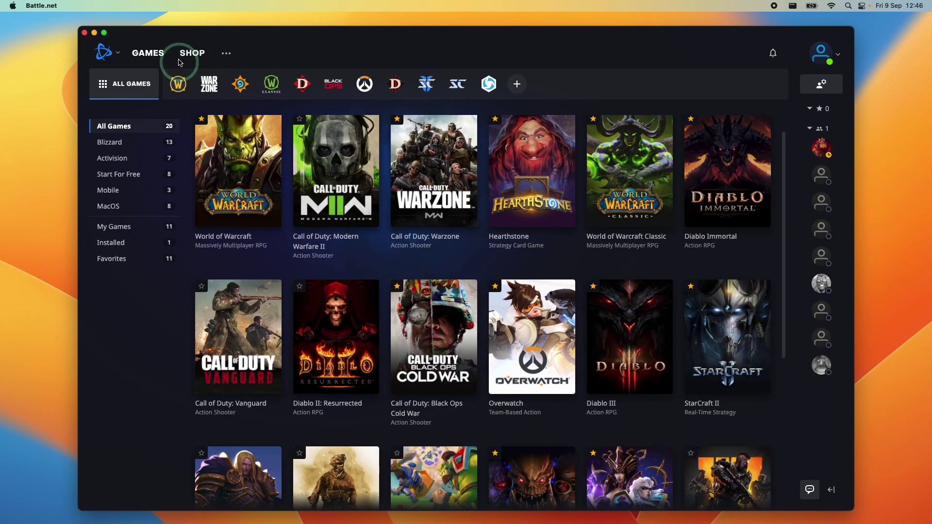
{"action": "left_click", "coordinate": [192, 57]}
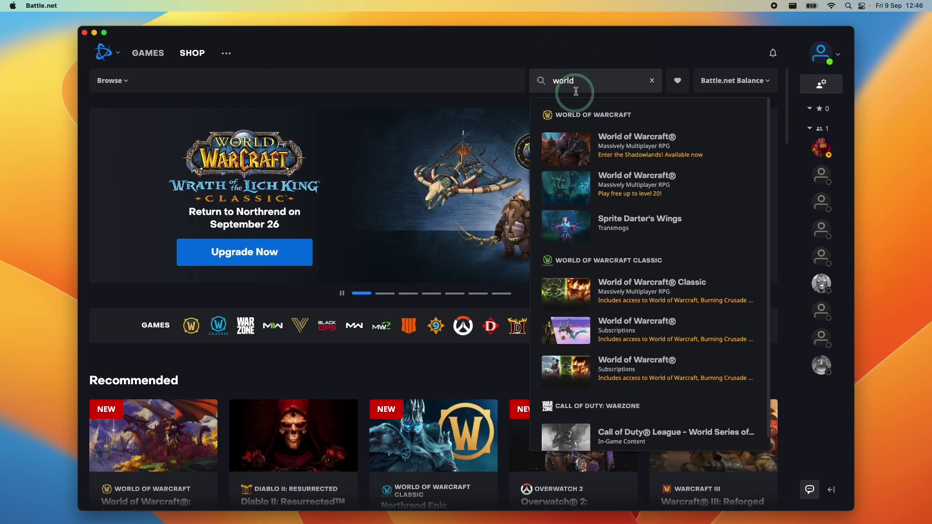
{"action": "type", "text": "of warcraft"}
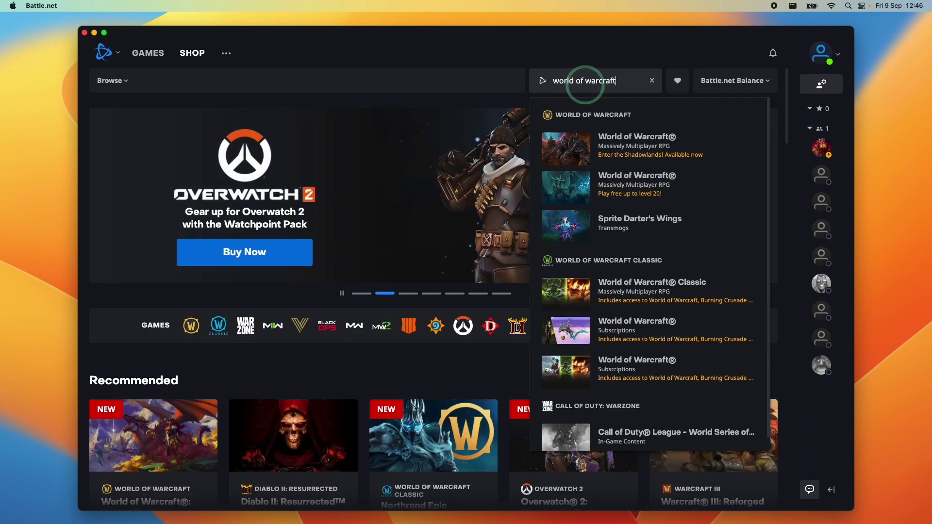
{"action": "left_click", "coordinate": [603, 384]}
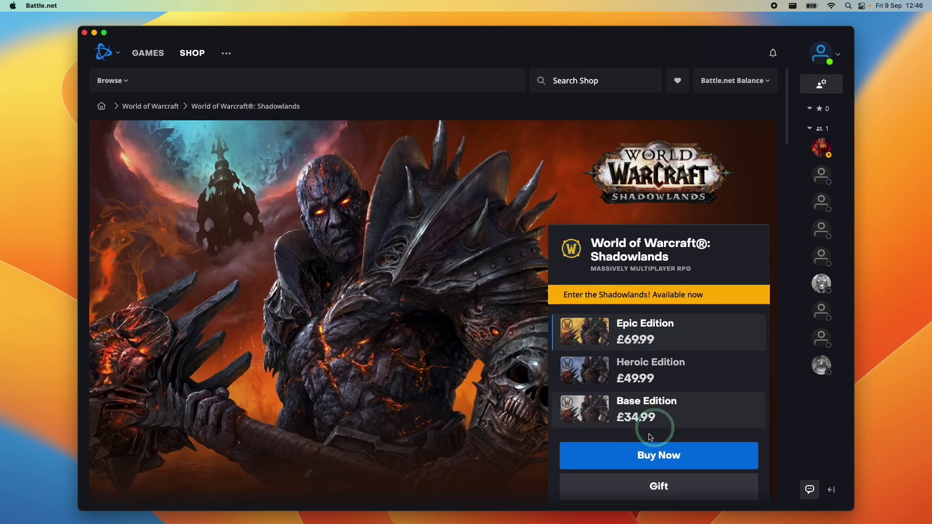
{"action": "left_click", "coordinate": [138, 57]}
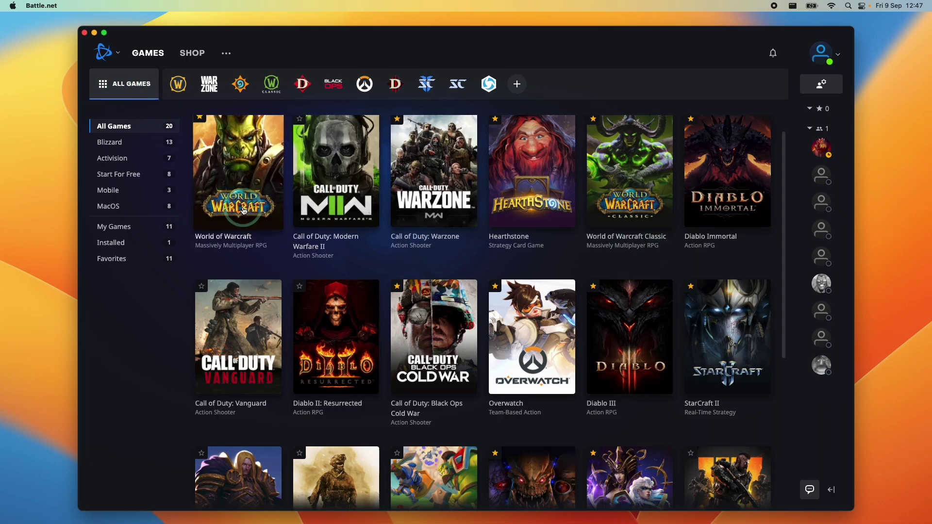
Open the World of Warcraft page, install version 9.2.7.45338, and press Play to launch it.
{"action": "left_click", "coordinate": [231, 168]}
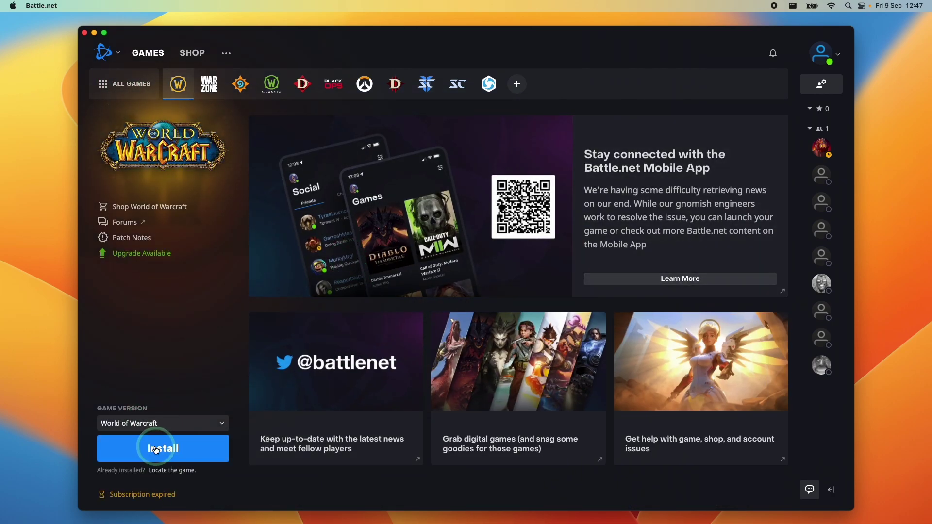
{"action": "left_click", "coordinate": [157, 455]}
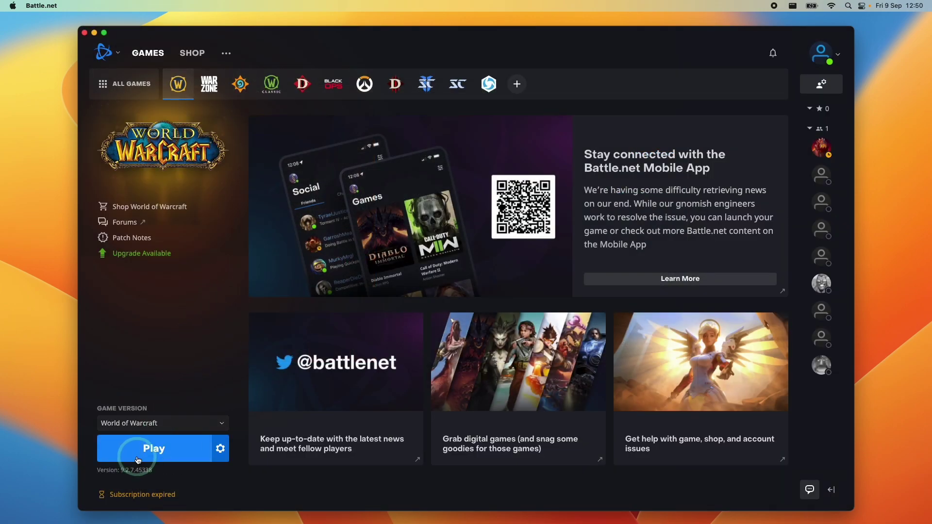
{"action": "left_click", "coordinate": [138, 460]}
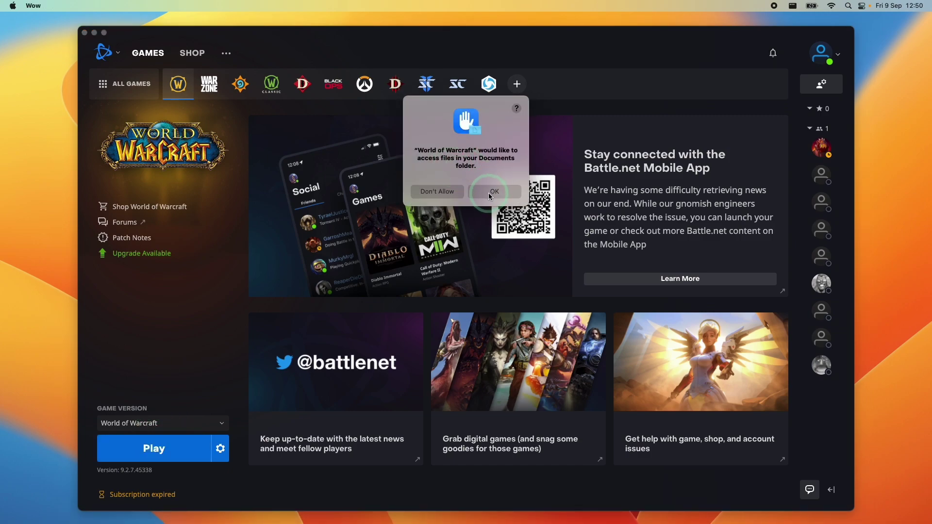
Grant the game Documents folder access and scroll to the end of the Social Contract.
{"action": "left_click", "coordinate": [491, 192]}
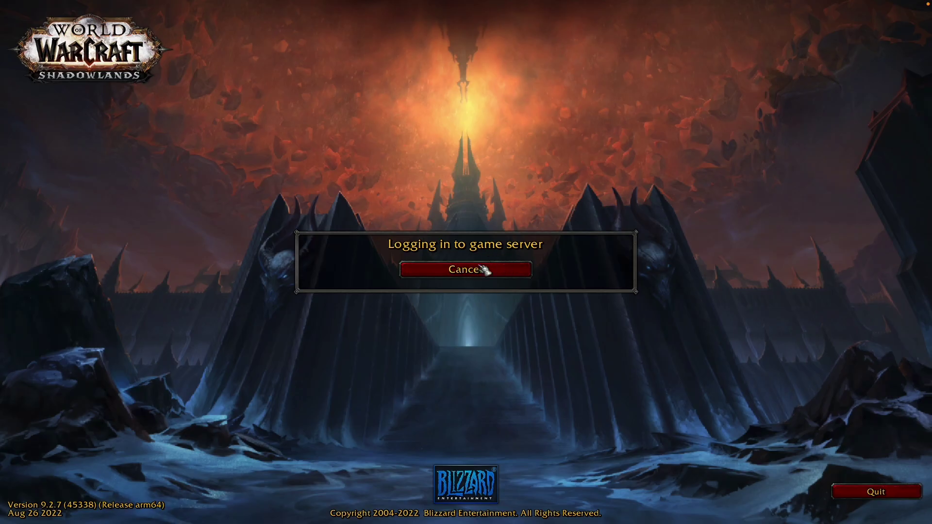
{"action": "left_click_drag", "start_coordinate": [580, 214], "coordinate": [578, 360]}
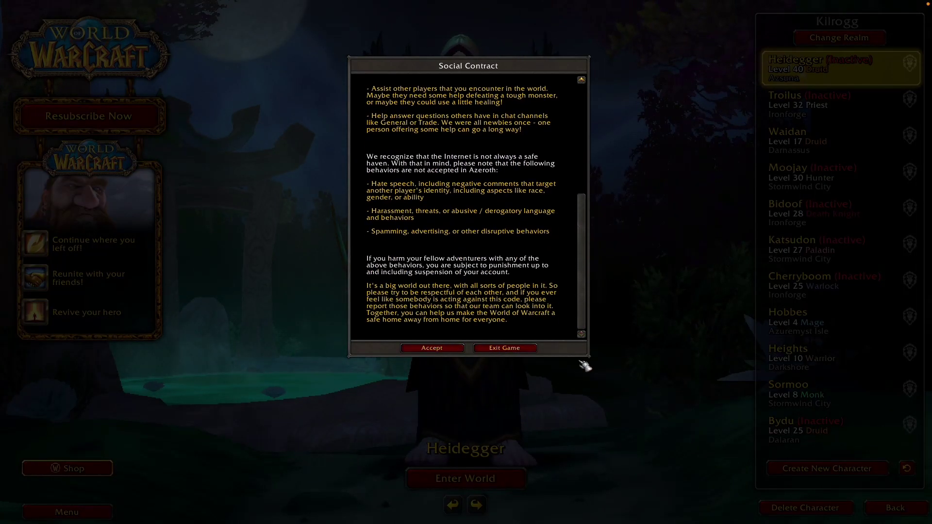
Agree to the Social Contract, enter the world as Hobbes, and dismiss the subscription popup.
{"action": "left_click", "coordinate": [432, 348]}
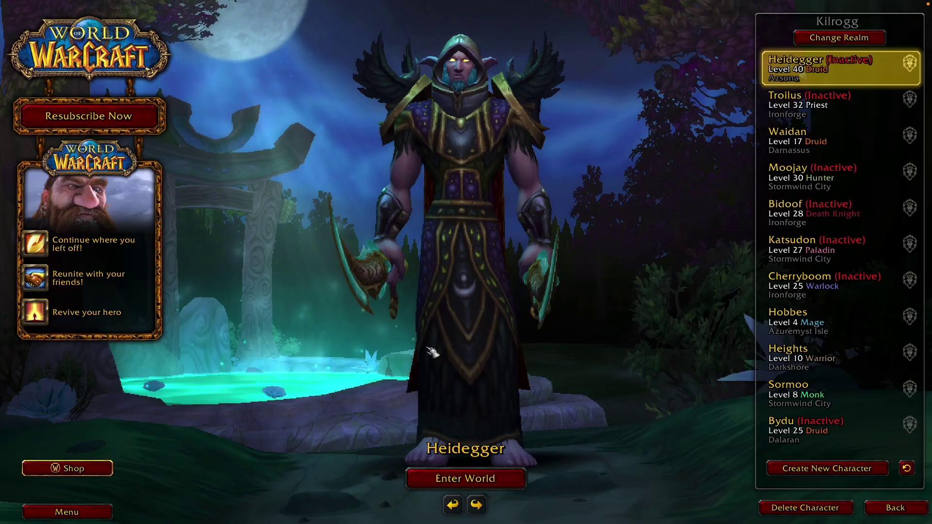
{"action": "left_click", "coordinate": [503, 478]}
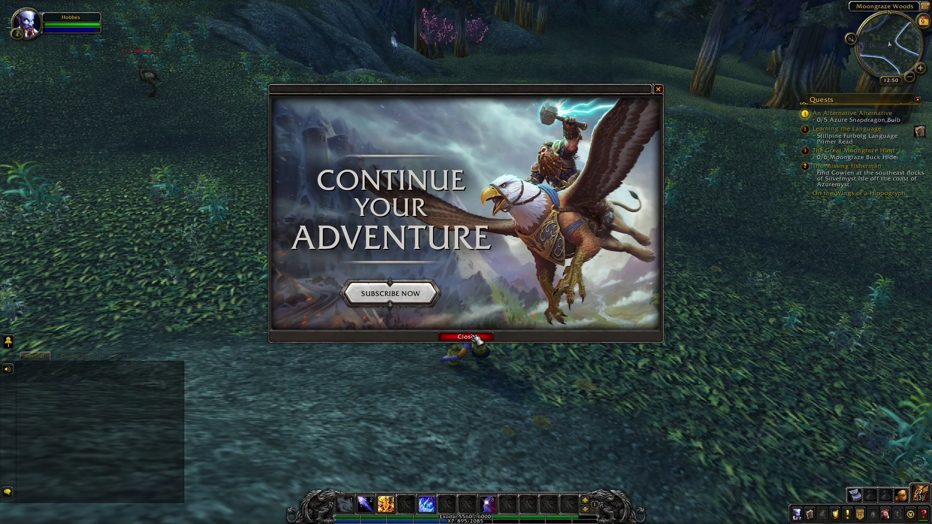
{"action": "left_click", "coordinate": [475, 339]}
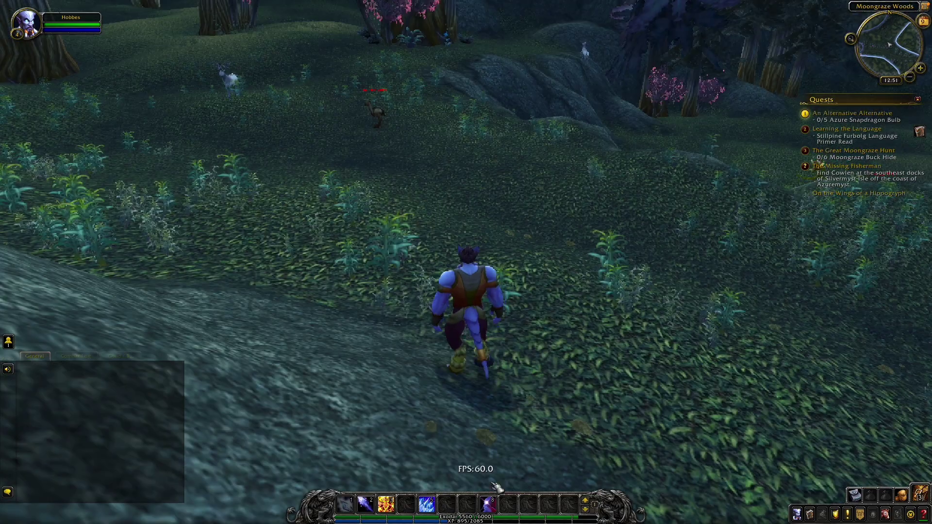
Run forward with W, then switch the game to windowed mode in System settings.
{"action": "key", "text": "w"}
{"action": "mouse_move", "coordinate": [545, 345]}
{"action": "left_mouse_down"}
{"action": "mouse_move", "coordinate": [500, 325]}
{"action": "mouse_move", "coordinate": [466, 346]}
{"action": "mouse_move", "coordinate": [538, 347]}
{"action": "left_mouse_up"}
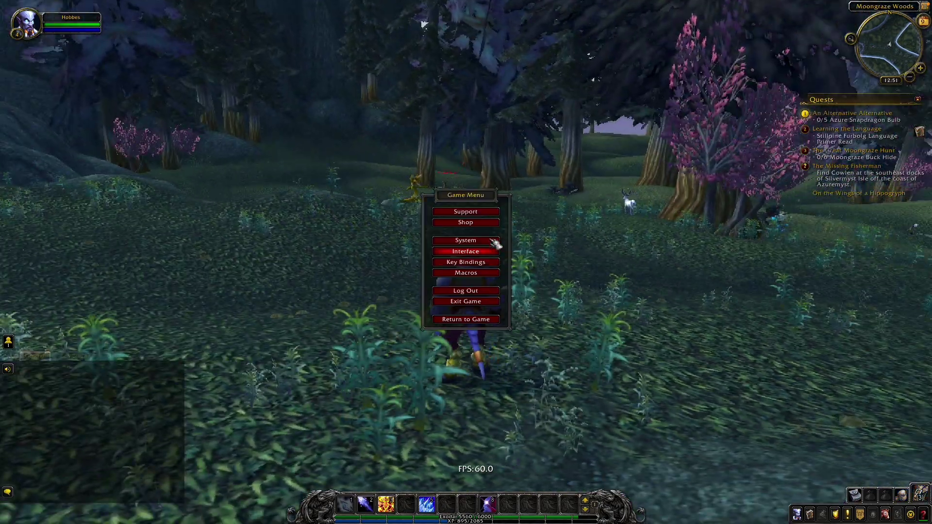
{"action": "left_click", "coordinate": [490, 245]}
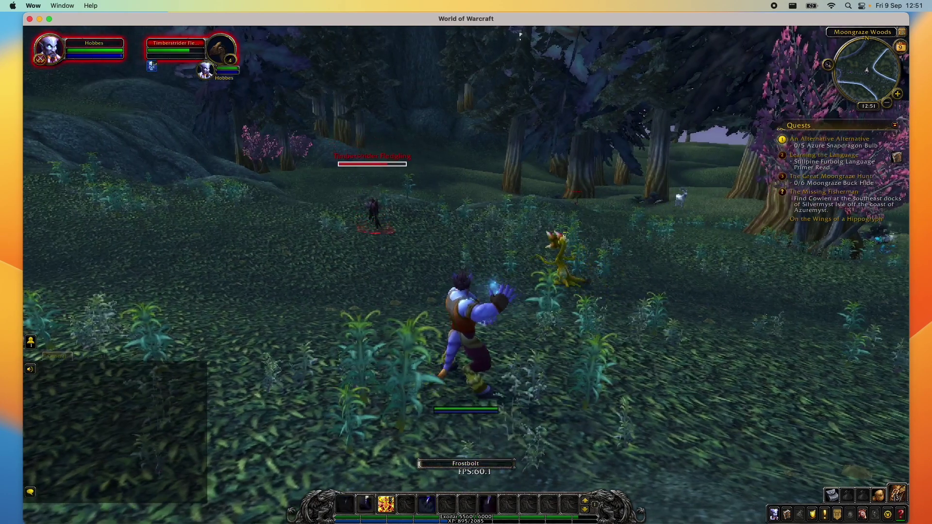
Kill the Timberstrider Fledgling with two Frostbolts, then confirm in Activity Monitor that Wow runs Apple-native.
{"action": "key", "text": "2"}
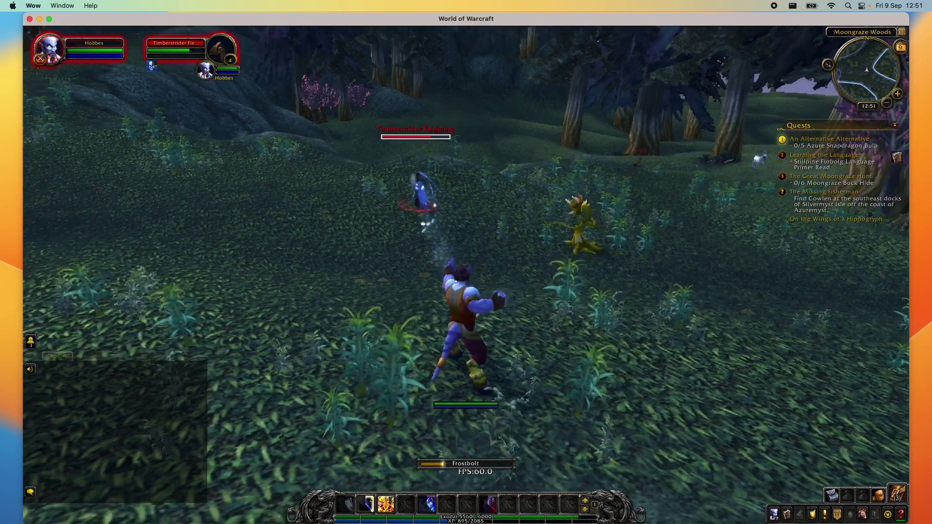
{"action": "key", "text": "2"}
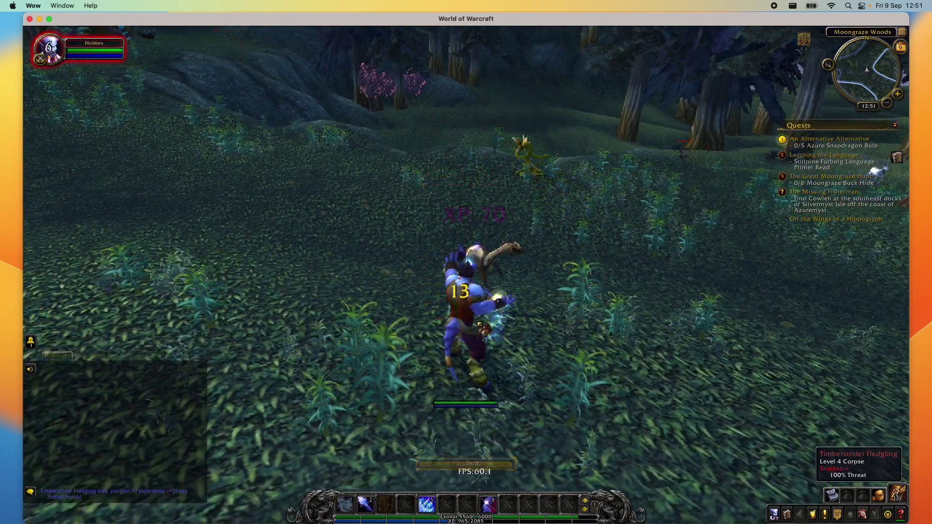
{"action": "key", "text": "super+Tab"}
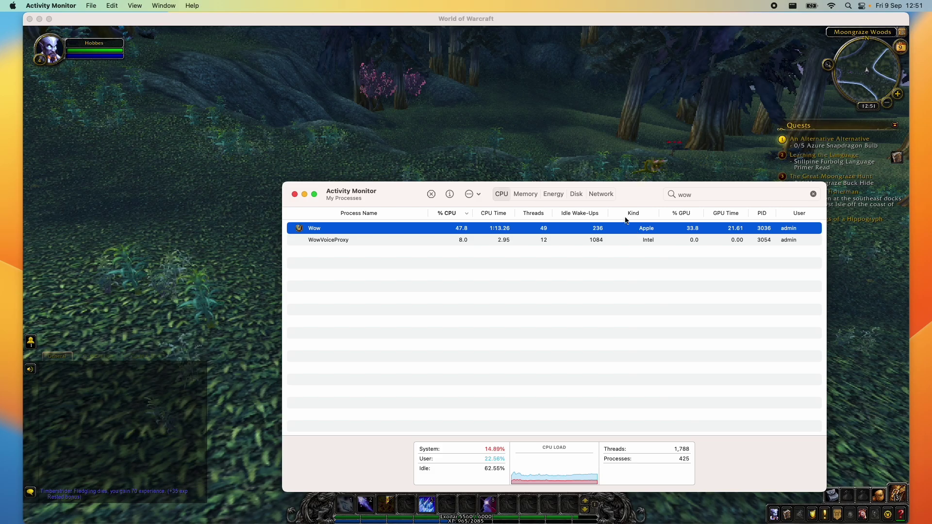
{"action": "left_click", "coordinate": [584, 130]}
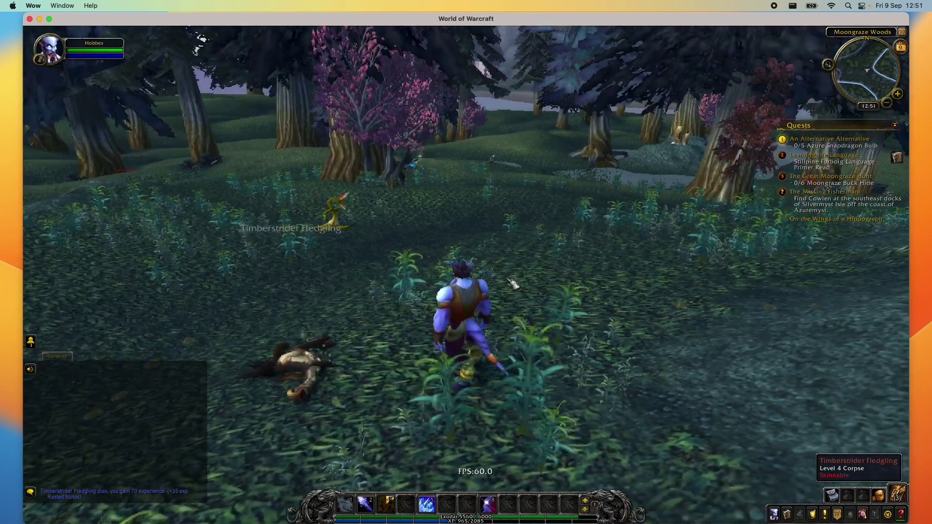
Tab-target the Root Trapper, strafe right, and swing the camera to centre it in view.
{"action": "key", "text": "Tab"}
{"action": "left_click_drag", "start_coordinate": [508, 280], "coordinate": [636, 289]}
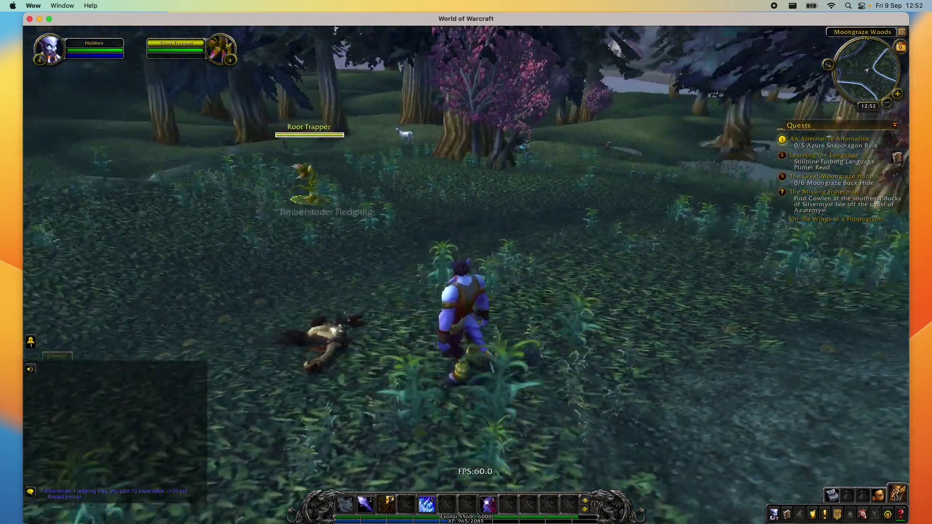
{"action": "key", "text": "d"}
{"action": "left_click_drag", "start_coordinate": [508, 280], "coordinate": [391, 280]}
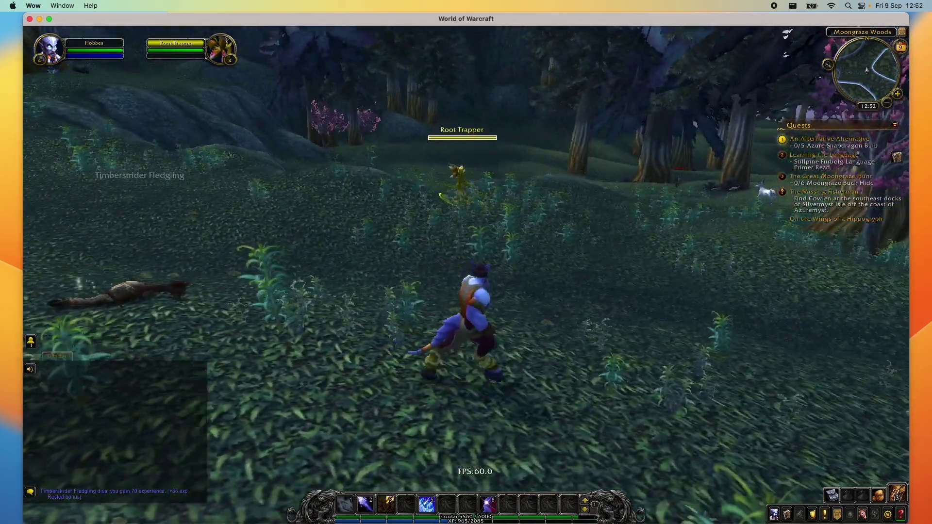